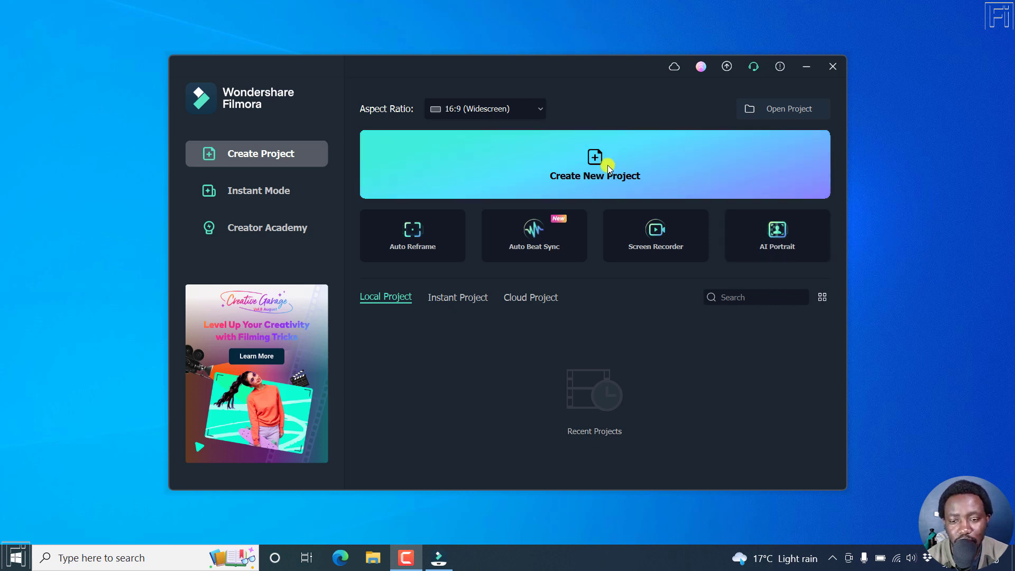
Step: Start a new blank, untitled project from the Filmora launcher window
left_click(582, 160)
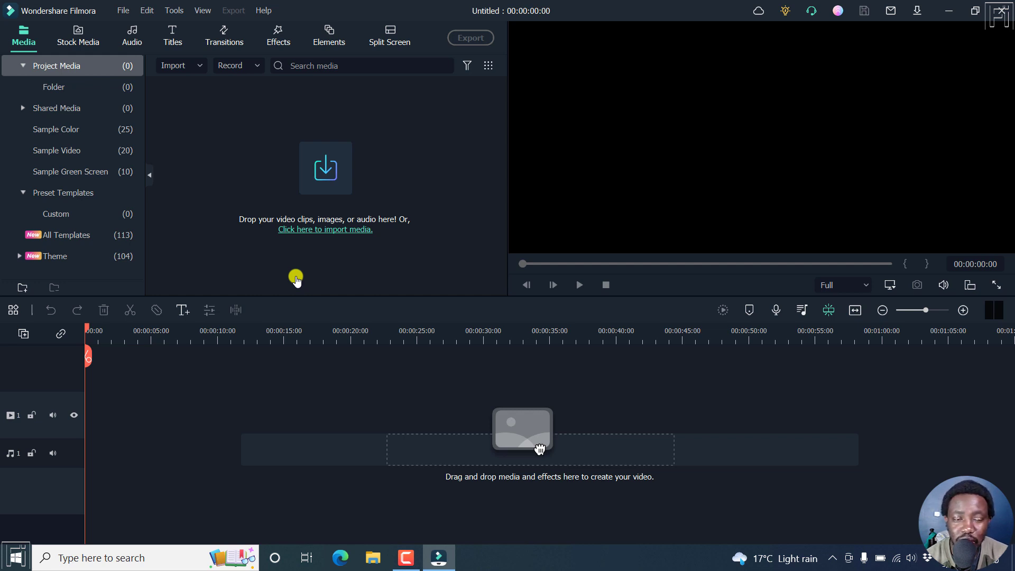
Step: Place the aerial waves-on-rocks clip from Stock Media Downloads on video track 1
left_click(172, 36)
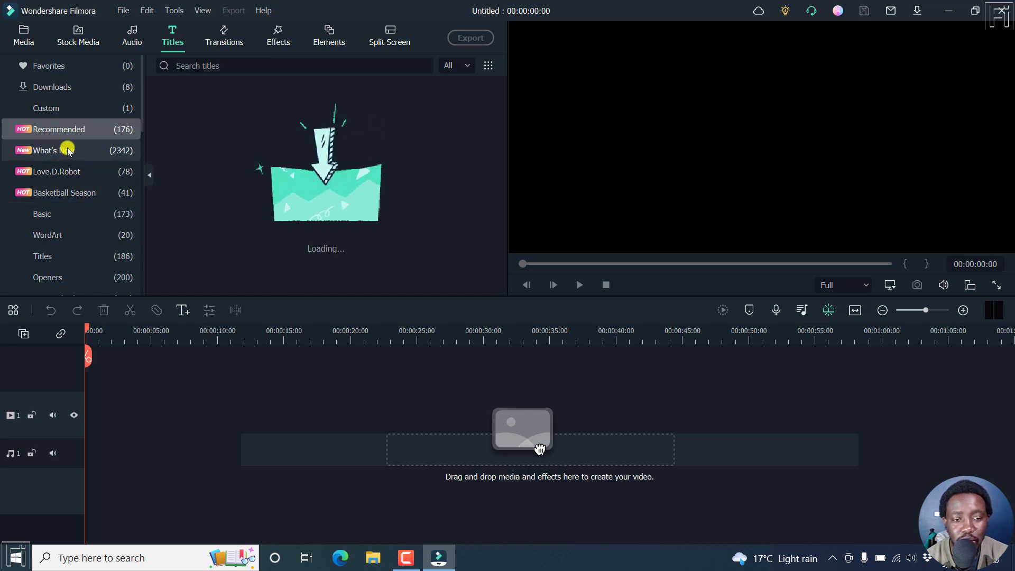
left_click(71, 38)
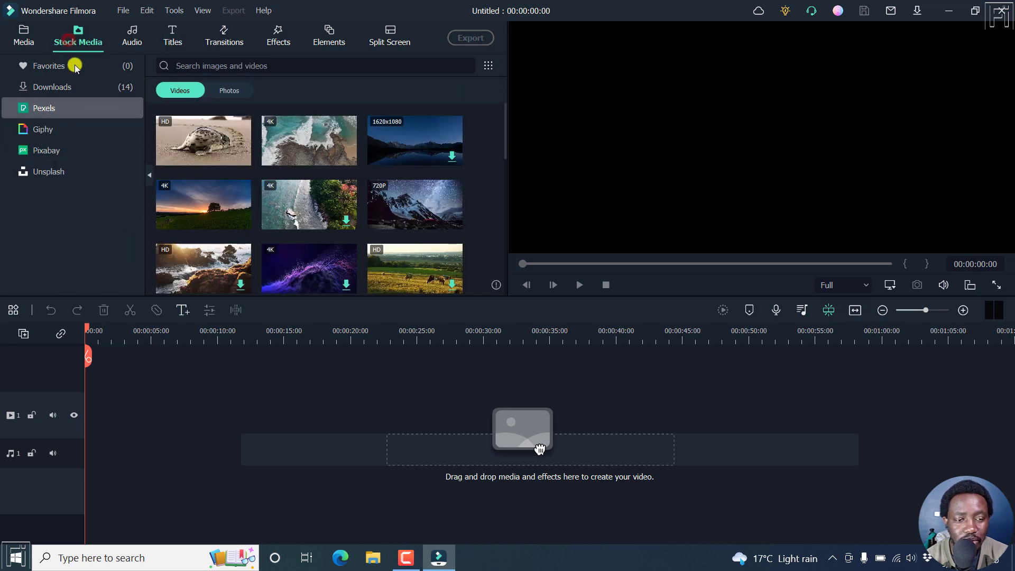
left_click(62, 89)
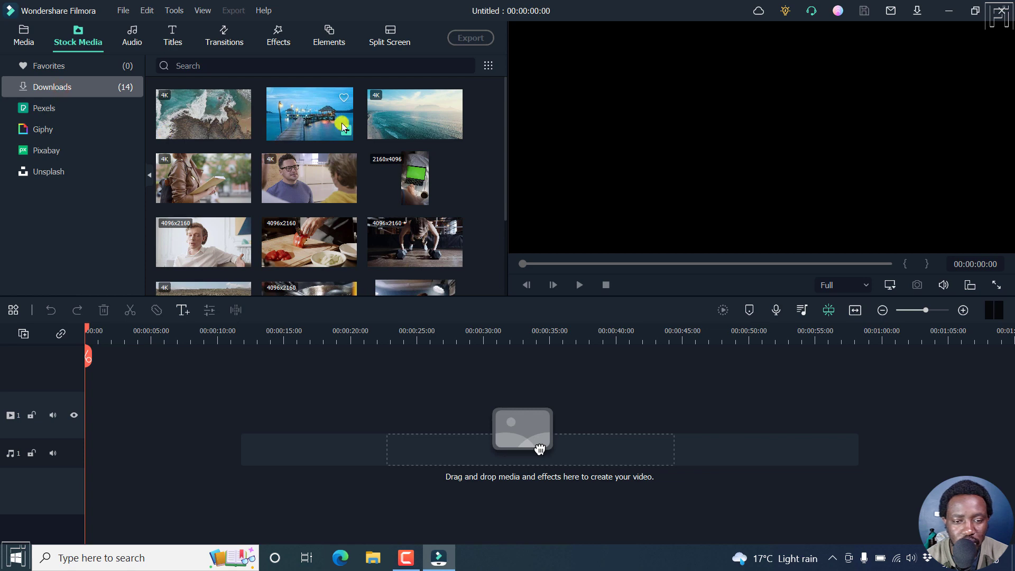
left_click_drag(205, 121, 87, 408)
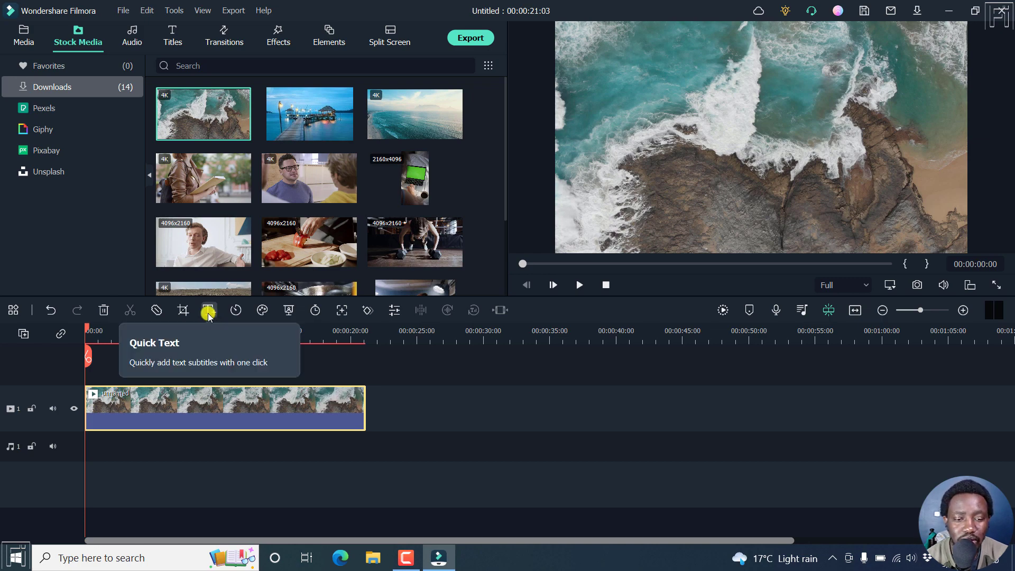
Step: Add a Quick Text title and replace Lorem ipsum with 'Waves Crushing on Rocks'
left_click(208, 312)
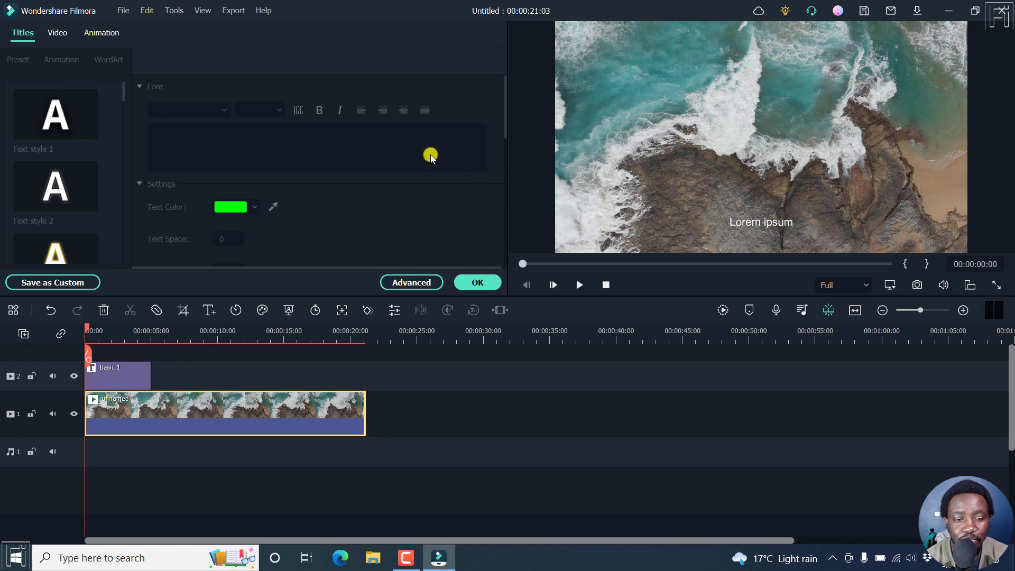
left_click(117, 376)
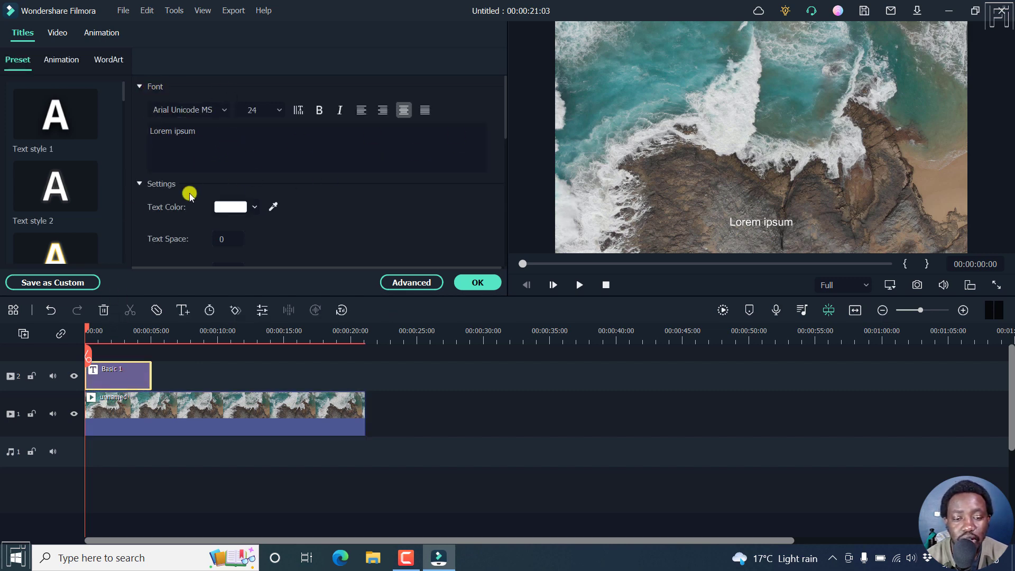
left_click_drag(505, 103, 498, 78)
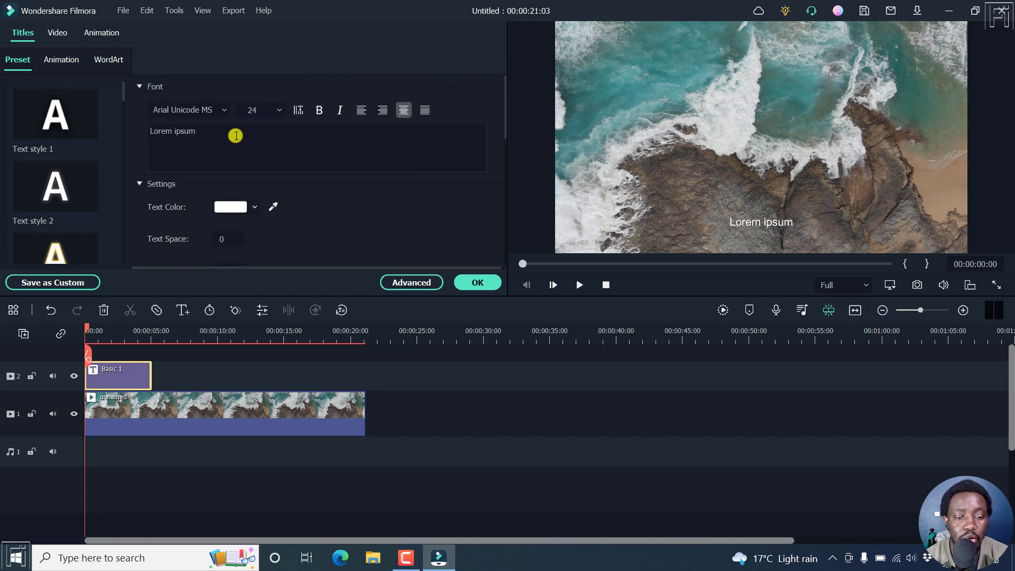
left_click(235, 136)
key("ctrl+a")
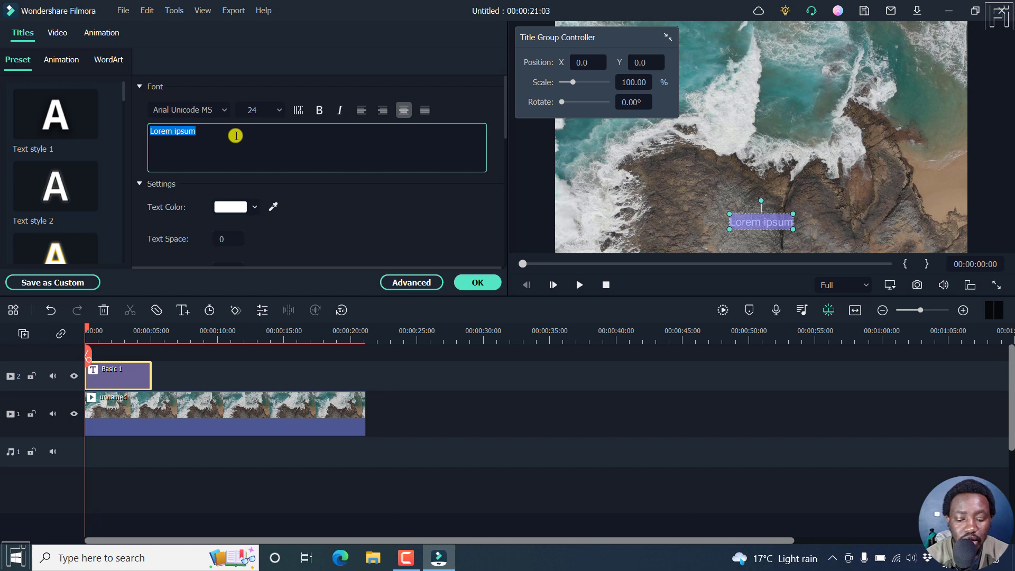
type("Waves ")
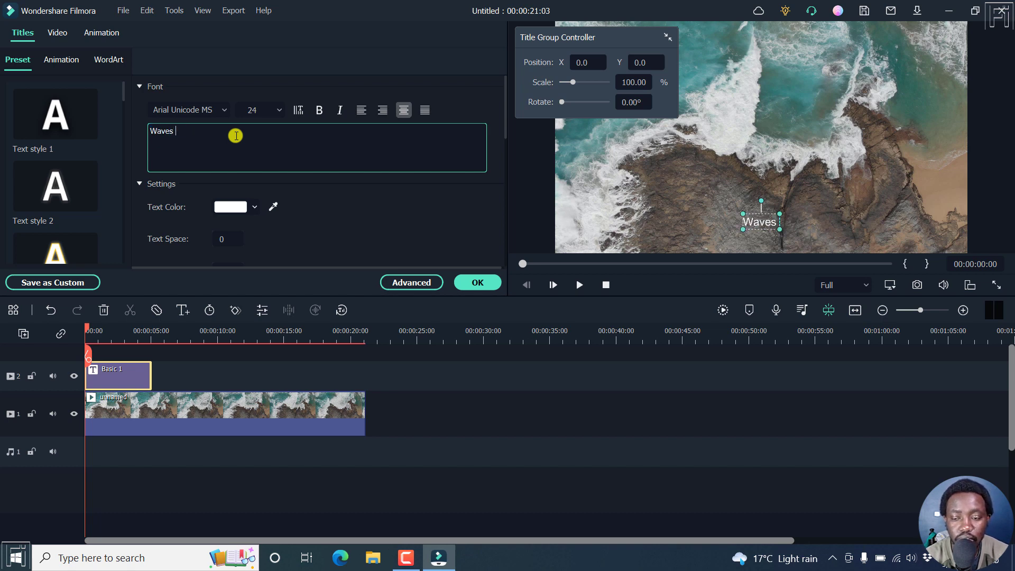
type("Crushing on Rocks")
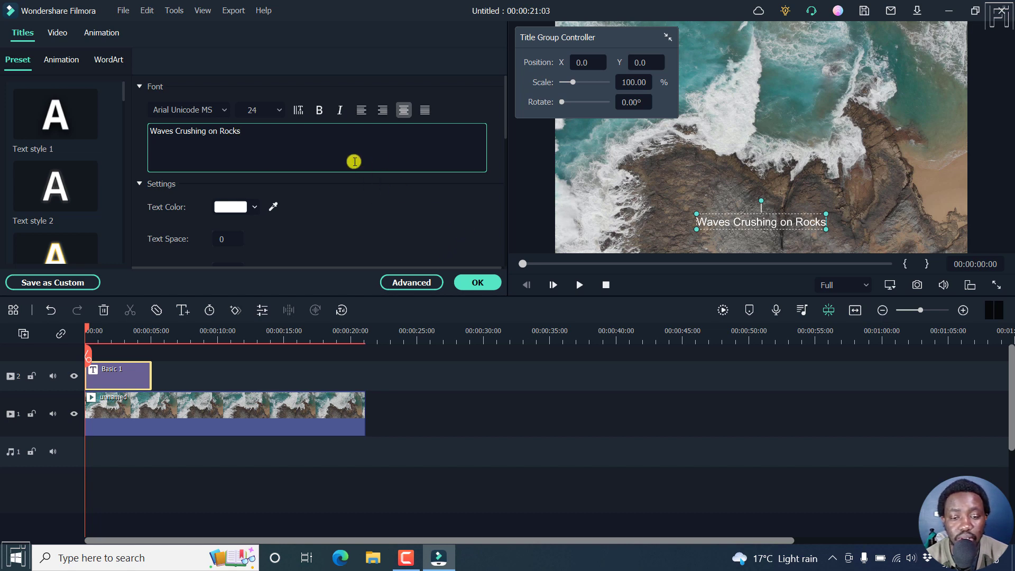
Step: Make the title text bold, leaving it non-italic, with font size 32
key("ctrl+a")
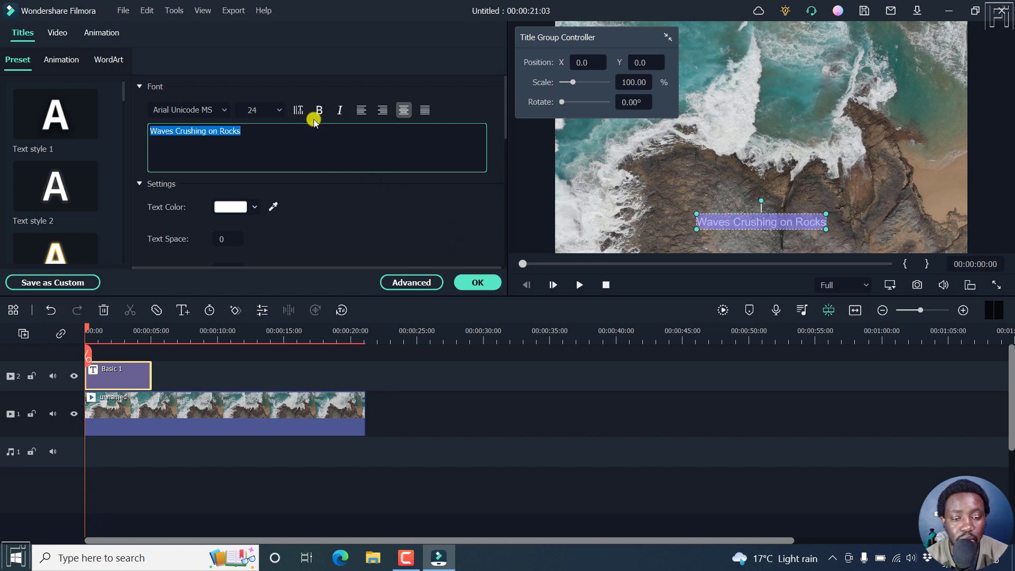
left_click(320, 110)
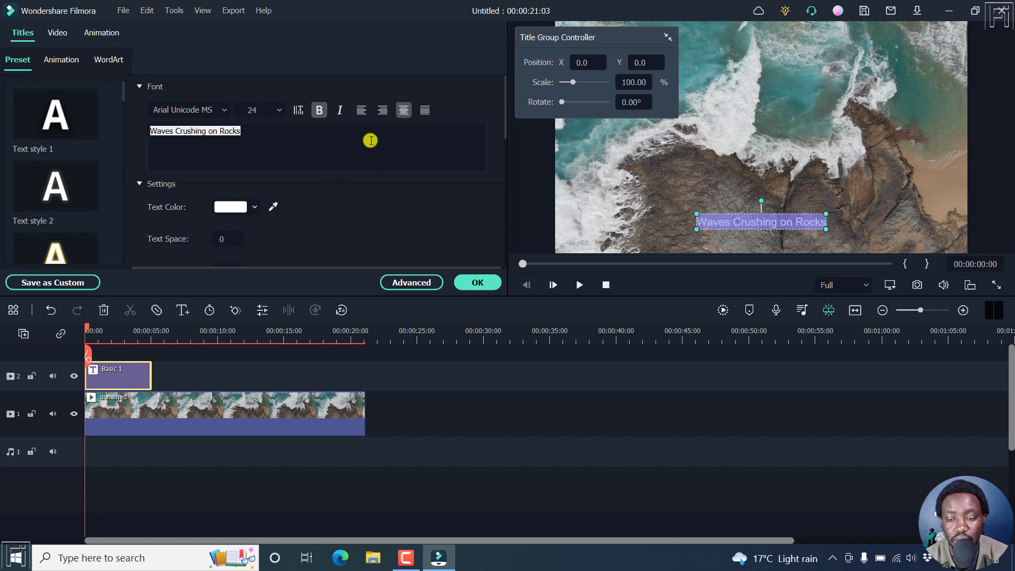
left_click(341, 111)
left_click(341, 111)
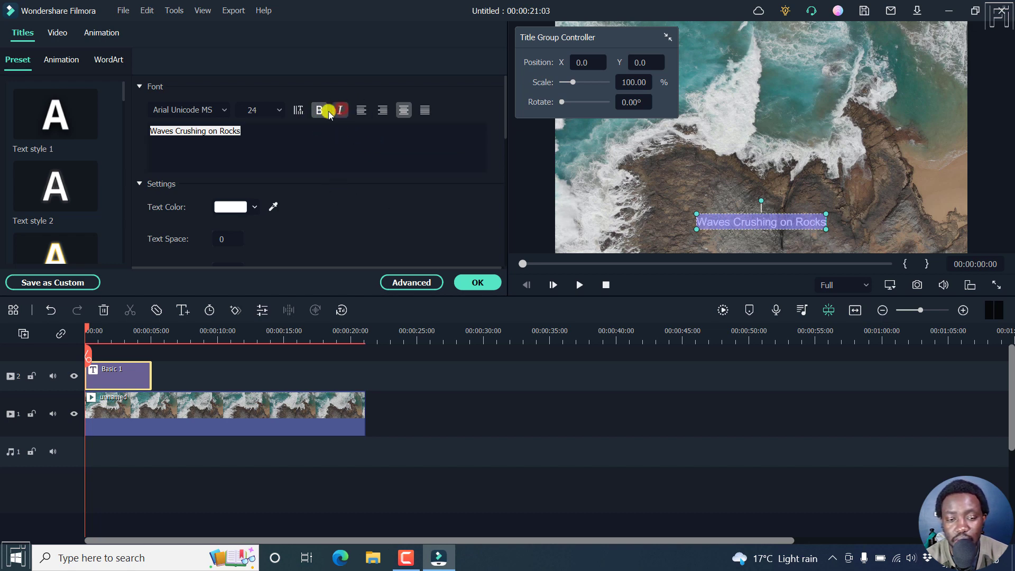
left_click(280, 111)
left_click(280, 112)
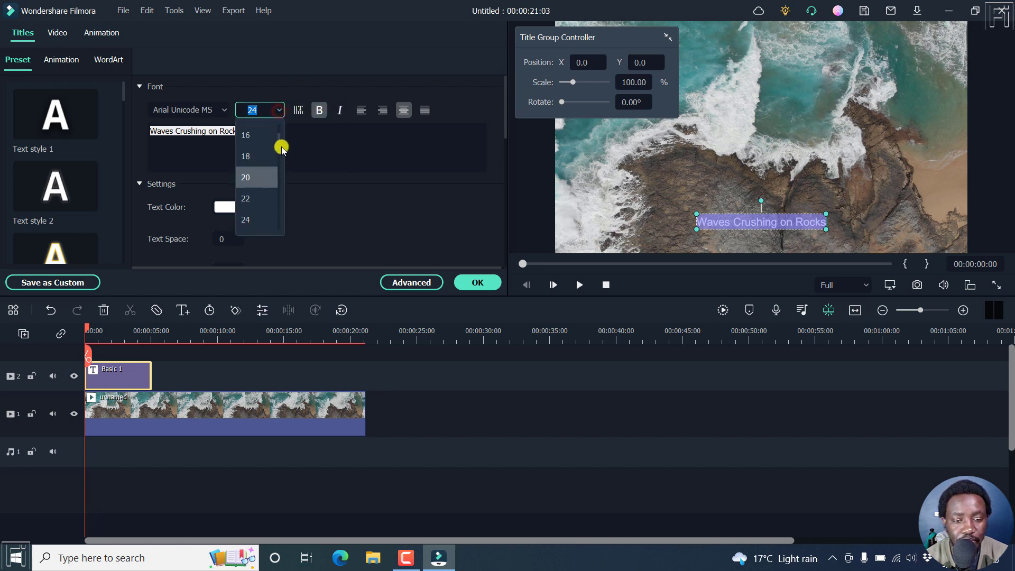
scroll(269, 158, "down", 2)
left_click(249, 220)
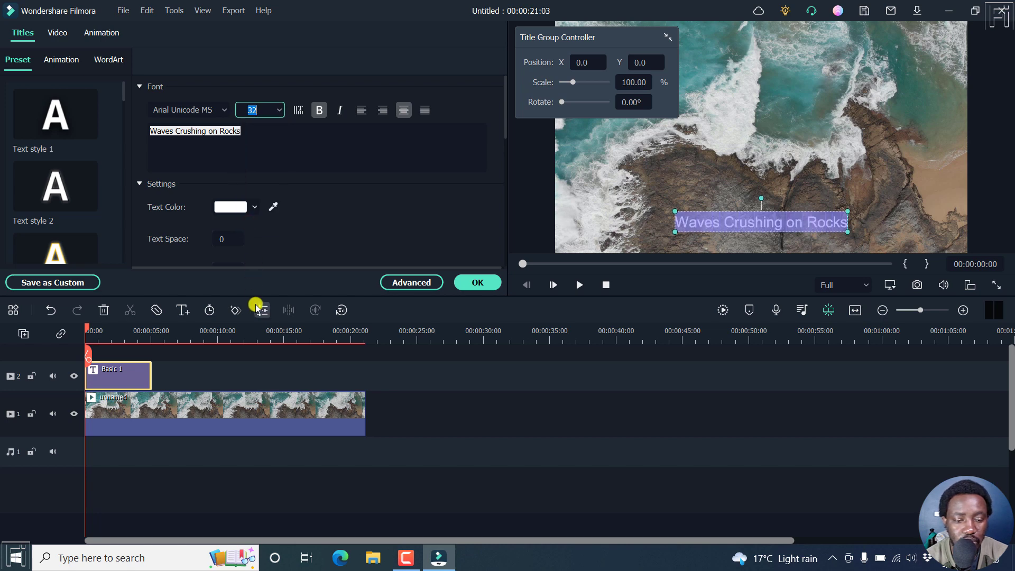
left_click(234, 376)
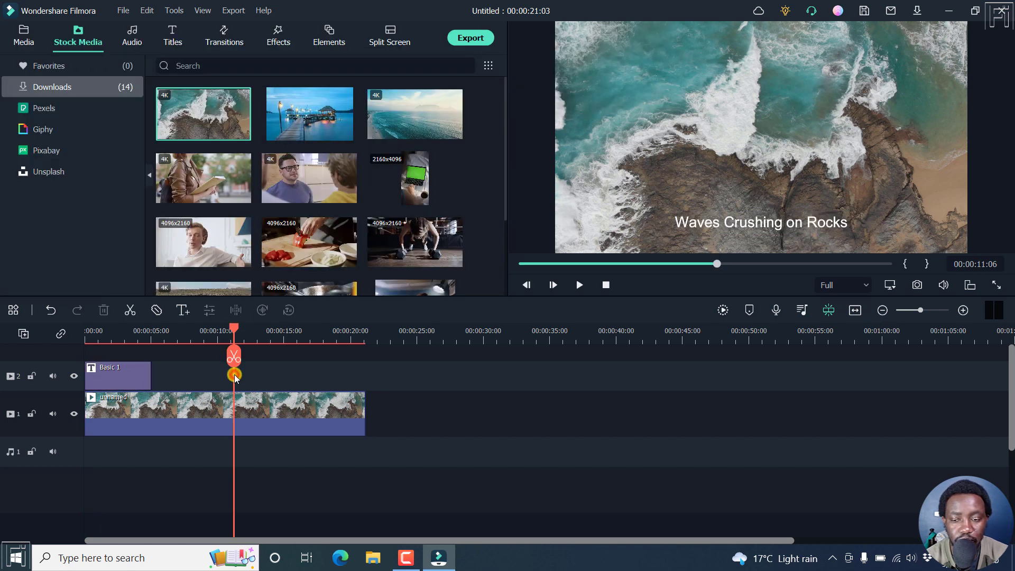
left_click(114, 336)
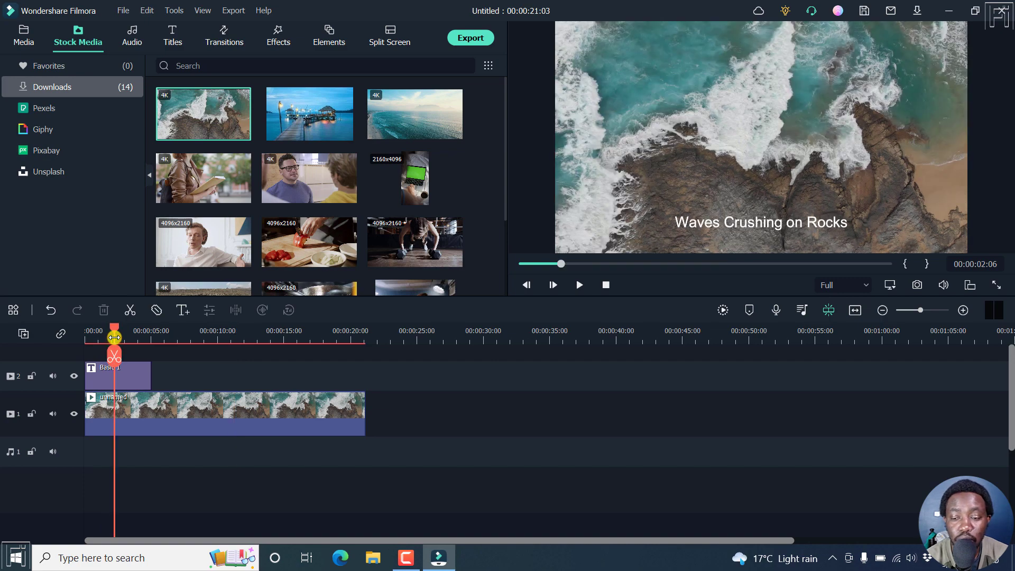
left_click(130, 373)
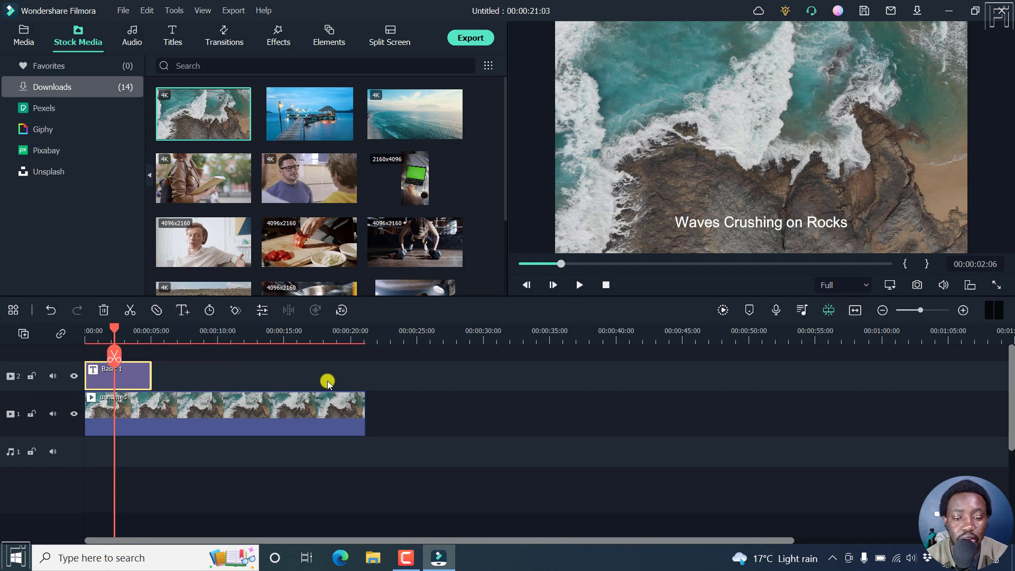
left_click(296, 382)
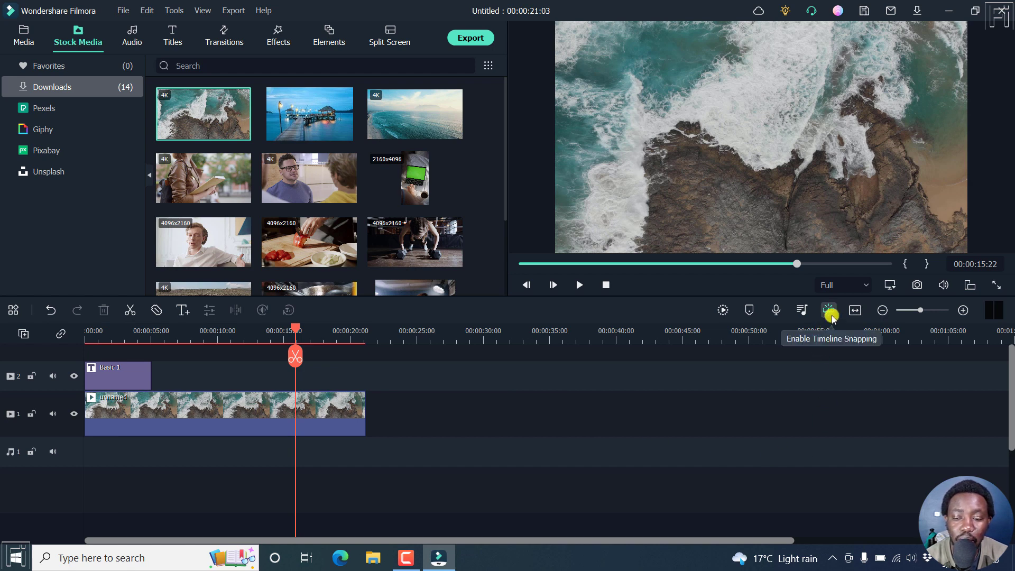
Step: Add the sea clip and then the woman reading clip after the waves clip on track 1
left_click(830, 312)
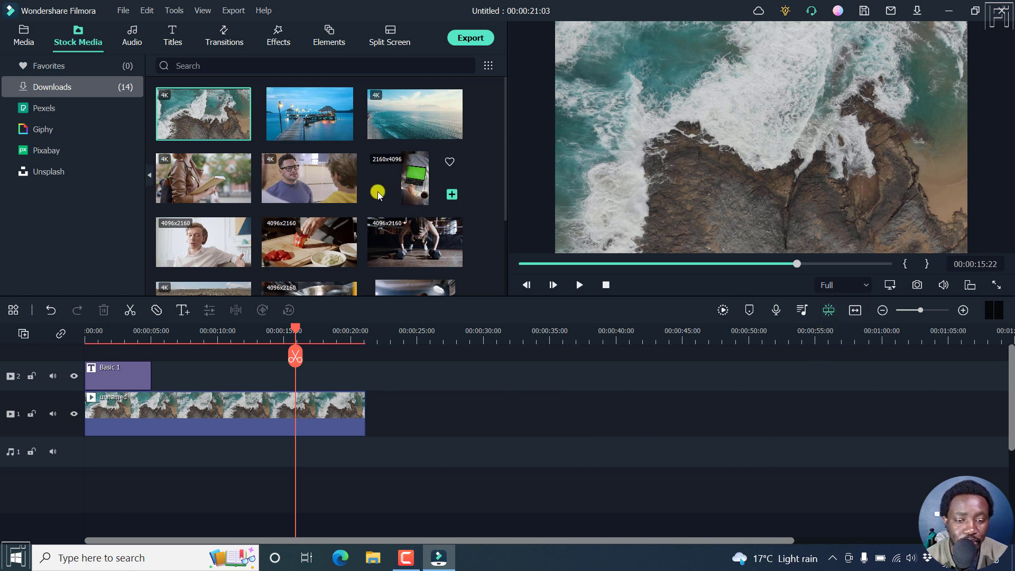
left_click_drag(398, 116, 372, 423)
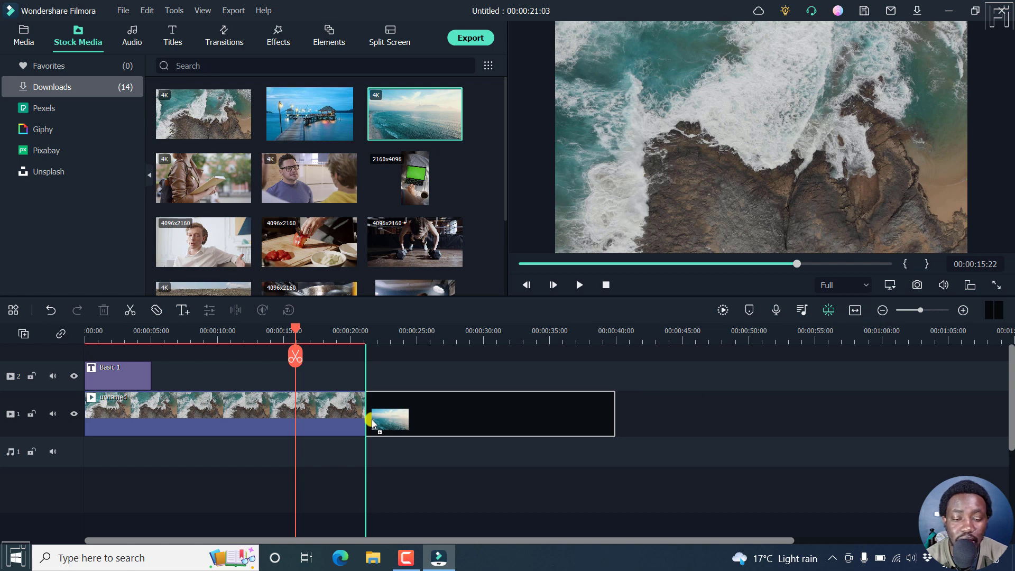
left_click_drag(372, 423, 372, 421)
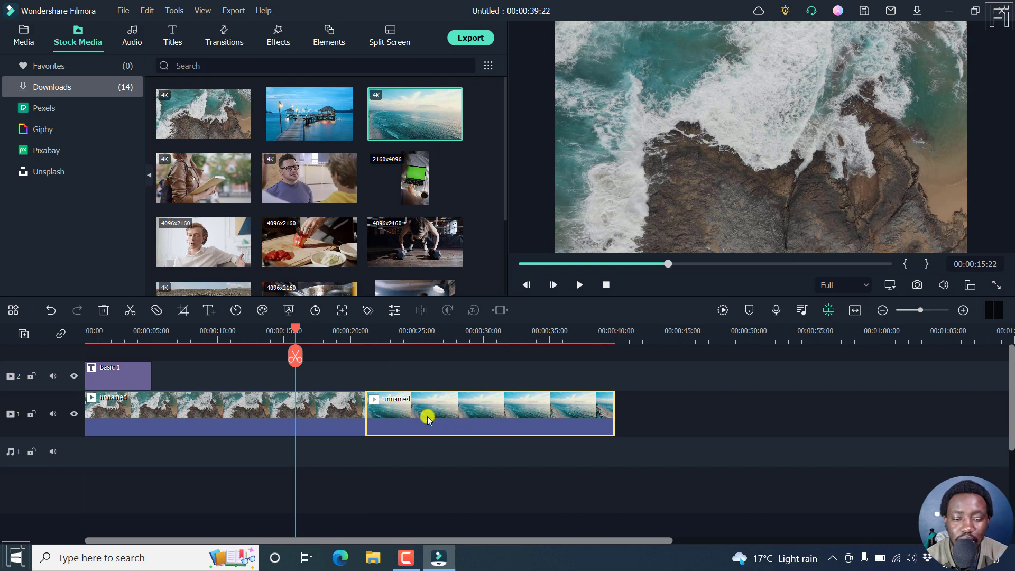
mouse_move(426, 417)
left_mouse_down()
mouse_move(461, 412)
mouse_move(383, 411)
mouse_move(475, 421)
mouse_move(432, 426)
left_mouse_up()
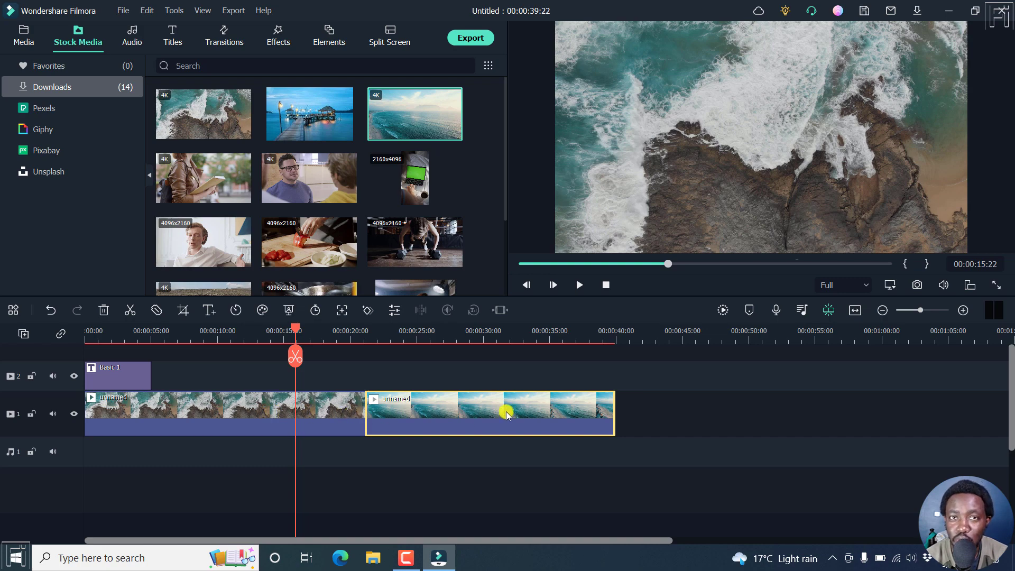
left_click(331, 418)
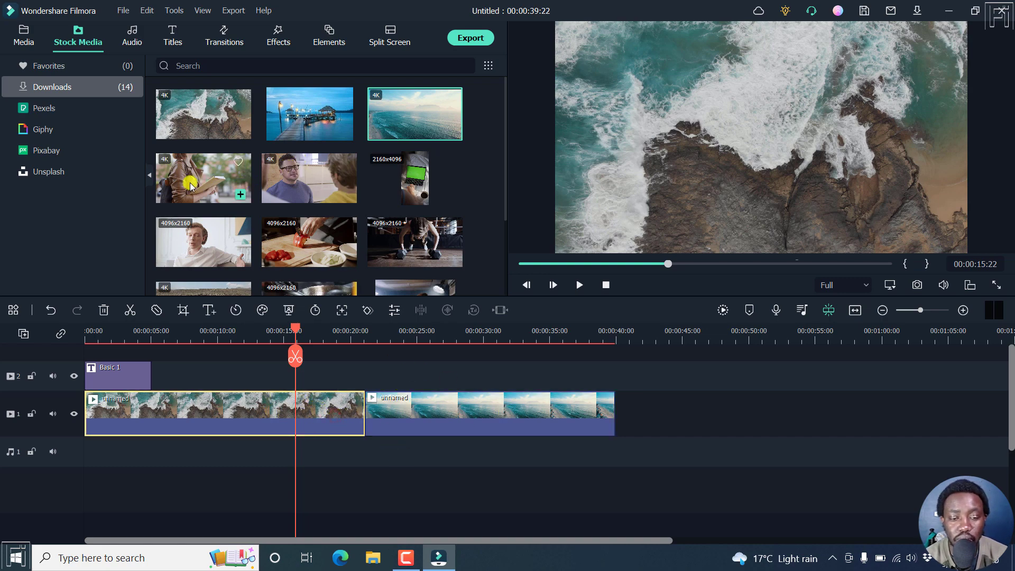
left_click_drag(188, 186, 614, 412)
Step: Move the sea clip with snapping on, off, and on again to compare behaviour
left_click(493, 416)
left_click_drag(493, 416, 607, 410)
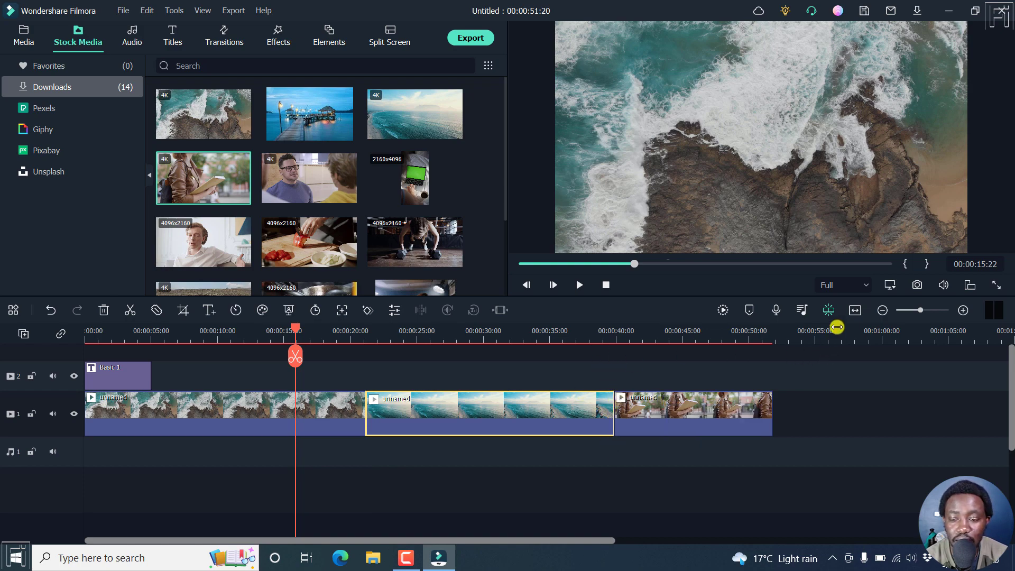
left_click(828, 311)
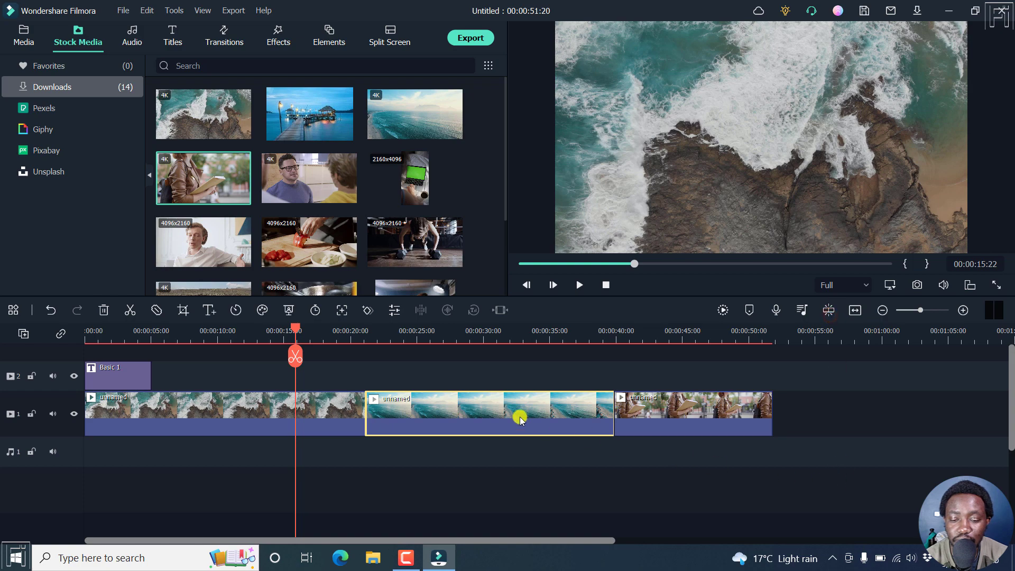
mouse_move(484, 407)
left_mouse_down()
mouse_move(443, 414)
mouse_move(492, 417)
mouse_move(398, 414)
mouse_move(484, 415)
mouse_move(478, 408)
left_mouse_up()
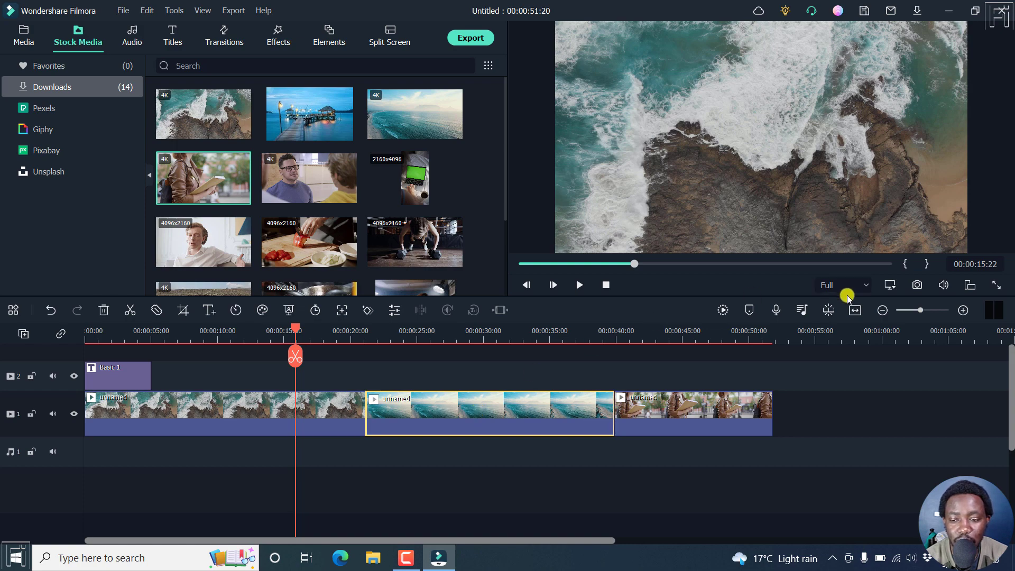
left_click(832, 312)
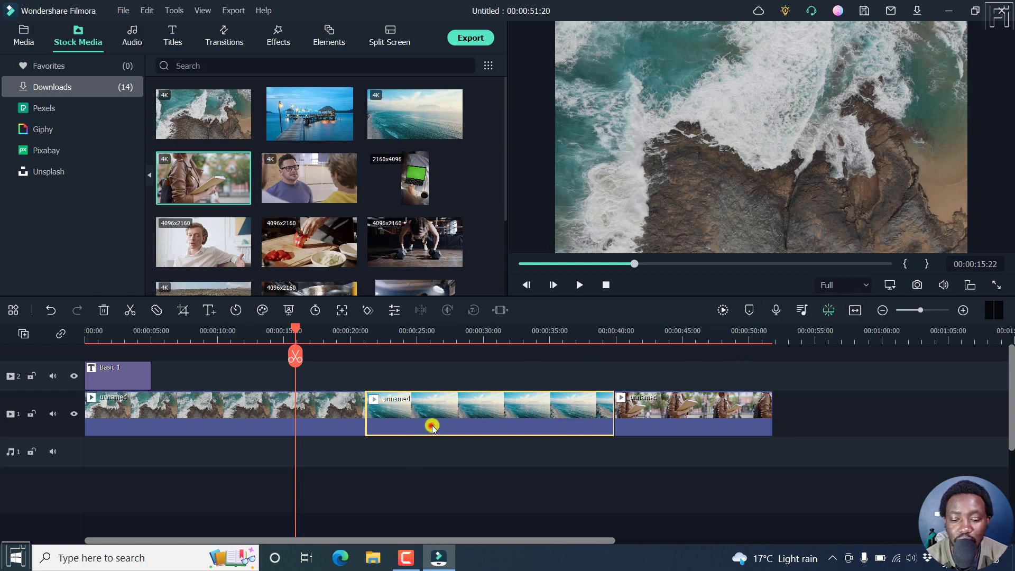
mouse_move(430, 423)
left_mouse_down()
mouse_move(446, 411)
mouse_move(405, 411)
mouse_move(436, 410)
left_mouse_up()
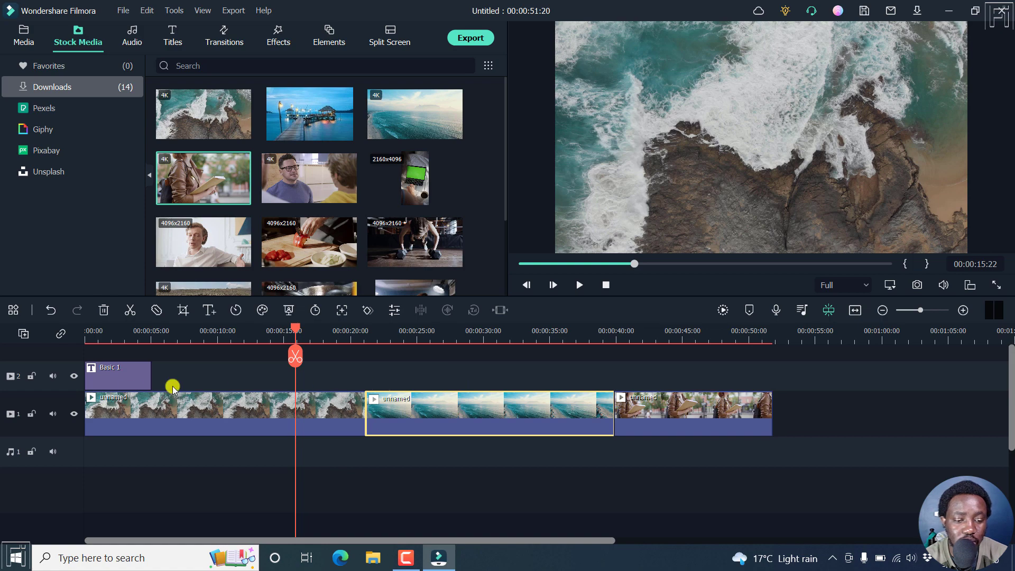
Step: Open the Custom toolbar panel showing tools like Quick Split Mode and Slide Edit
left_click(11, 314)
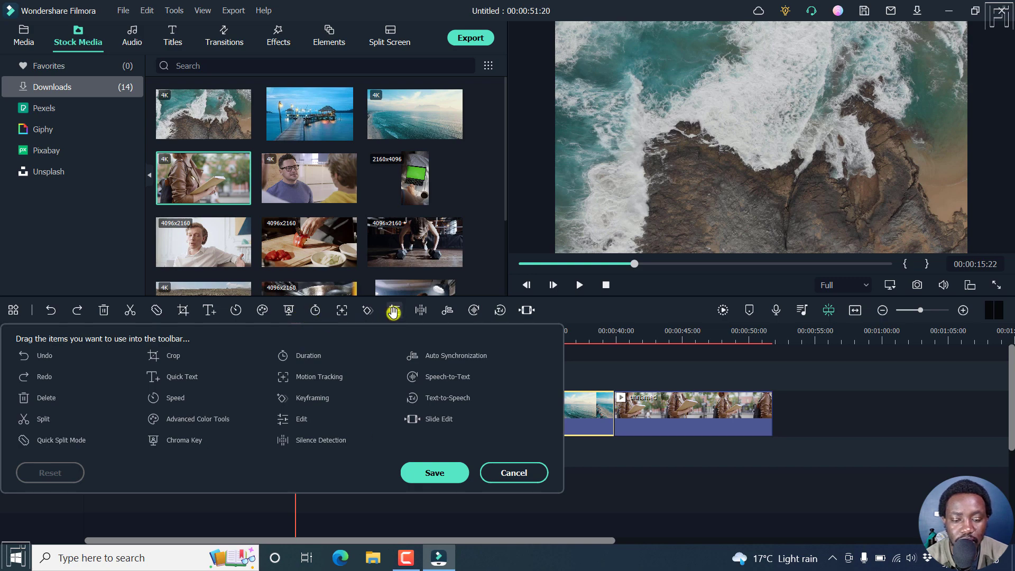
Step: Remove Edit, Slide Edit and Auto Synchronization from the toolbar, keep Advanced Color Tools, and save
left_click_drag(392, 311, 299, 427)
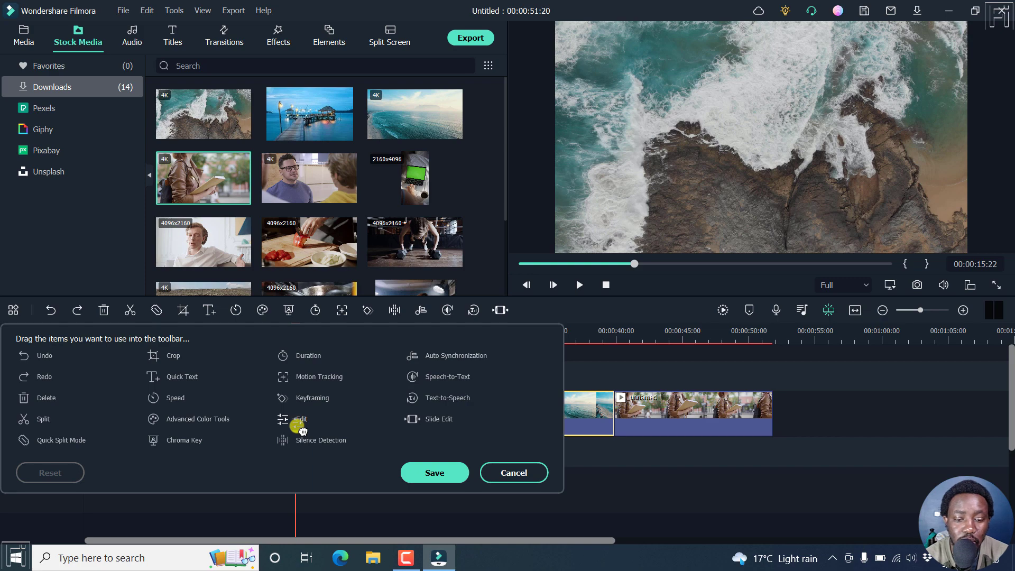
left_click_drag(298, 427, 392, 311)
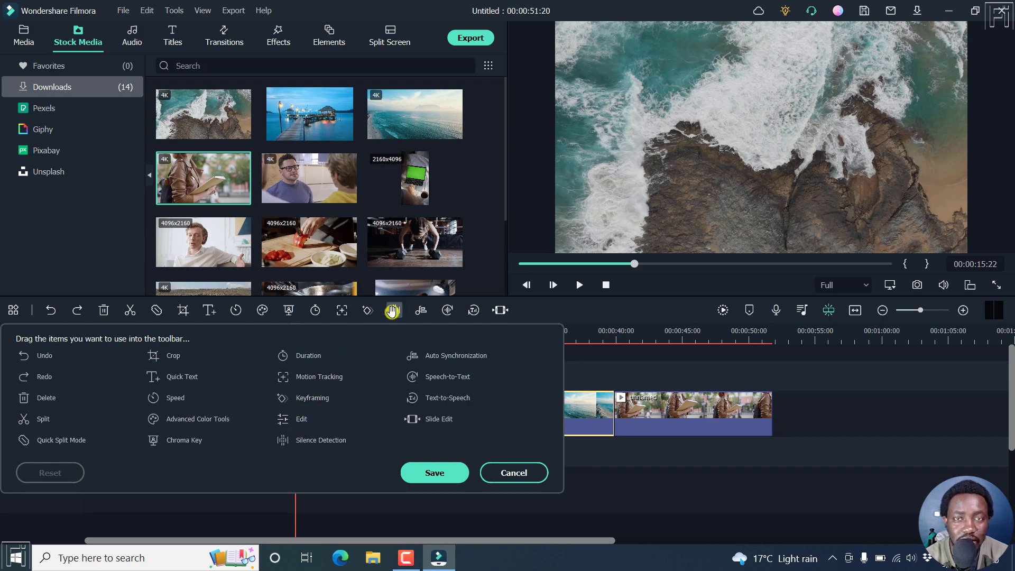
left_click_drag(392, 311, 290, 400)
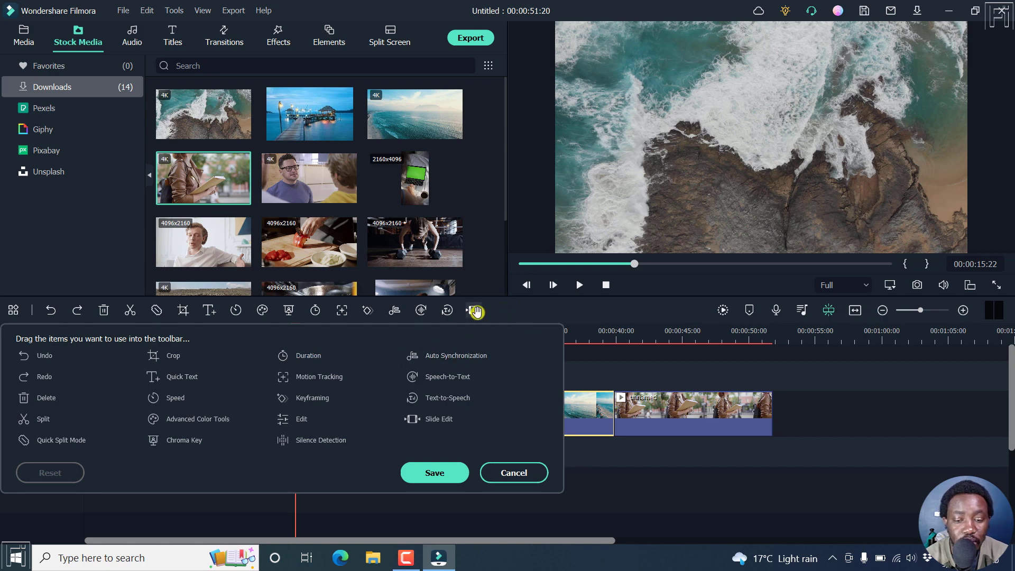
left_click_drag(476, 312, 435, 419)
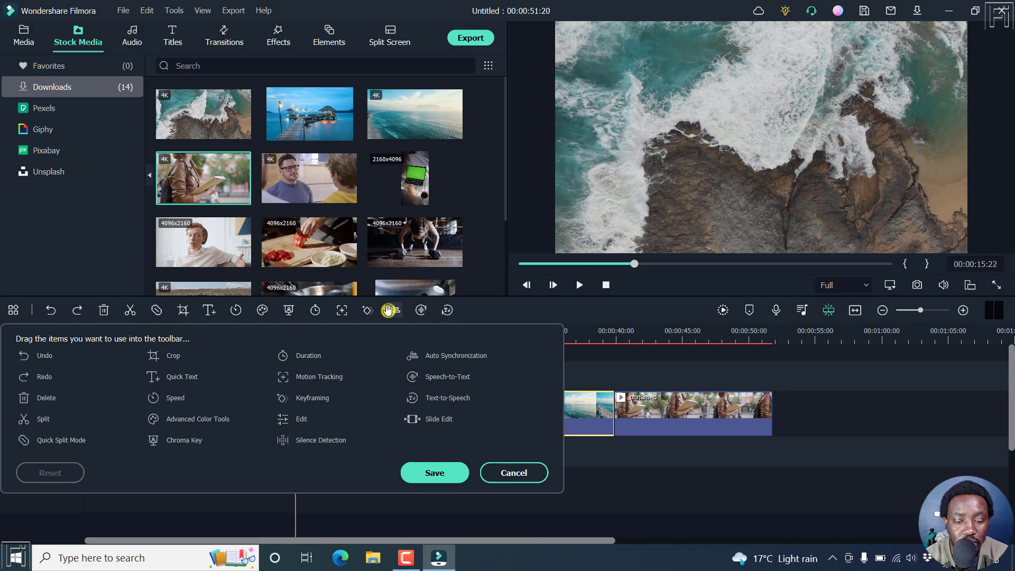
left_click_drag(390, 311, 421, 360)
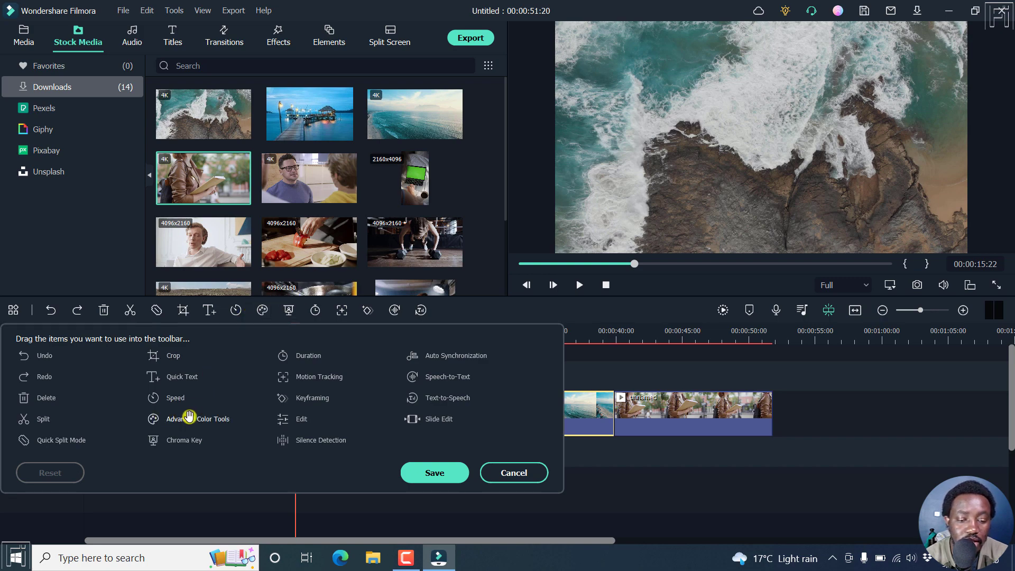
left_click_drag(262, 312, 185, 382)
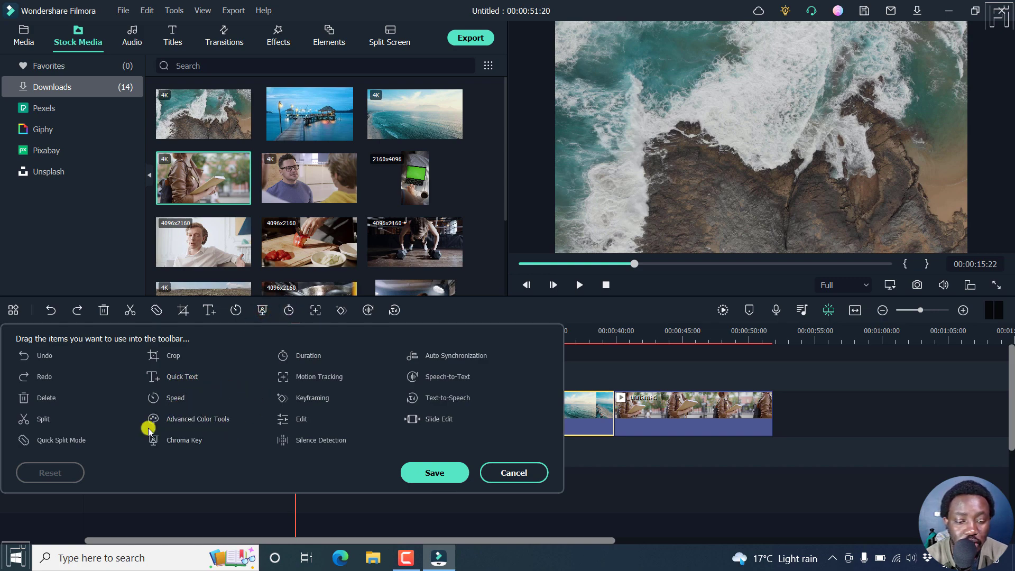
left_click_drag(152, 427, 285, 316)
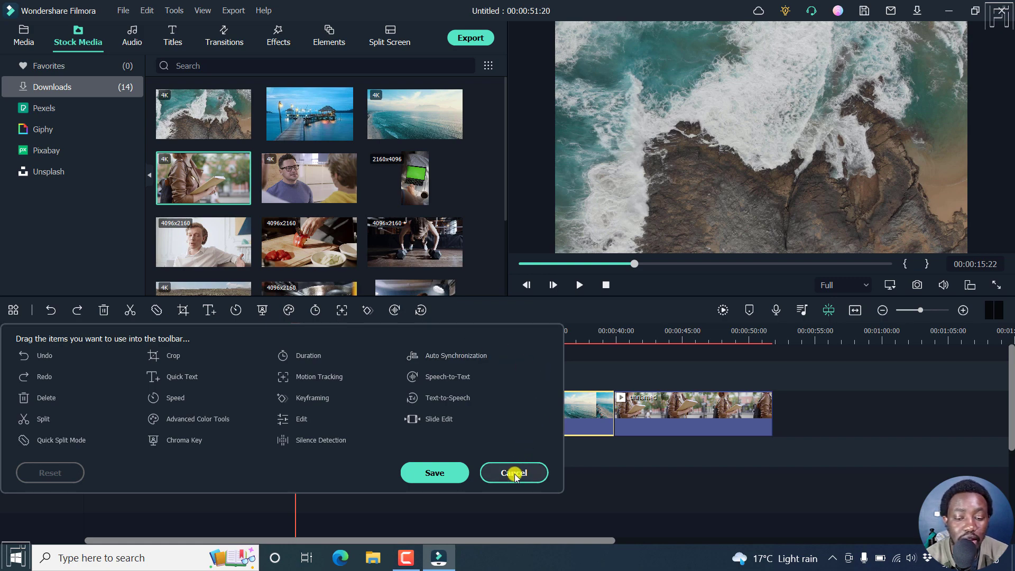
left_click(429, 475)
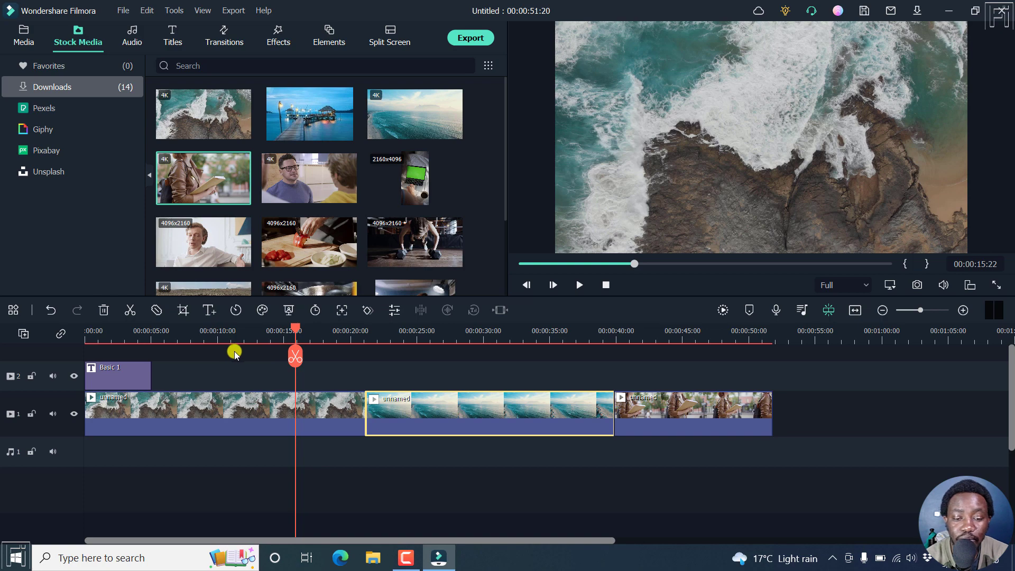
Step: Turn on Quick Split Mode and cut the rock and sea clips at five points
left_click(157, 312)
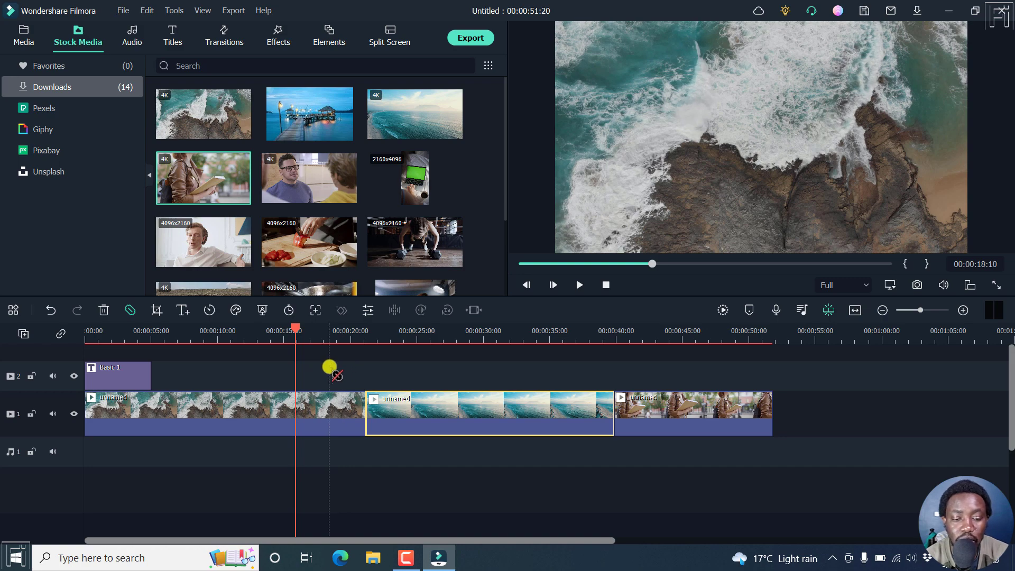
left_click(307, 397)
left_click(354, 404)
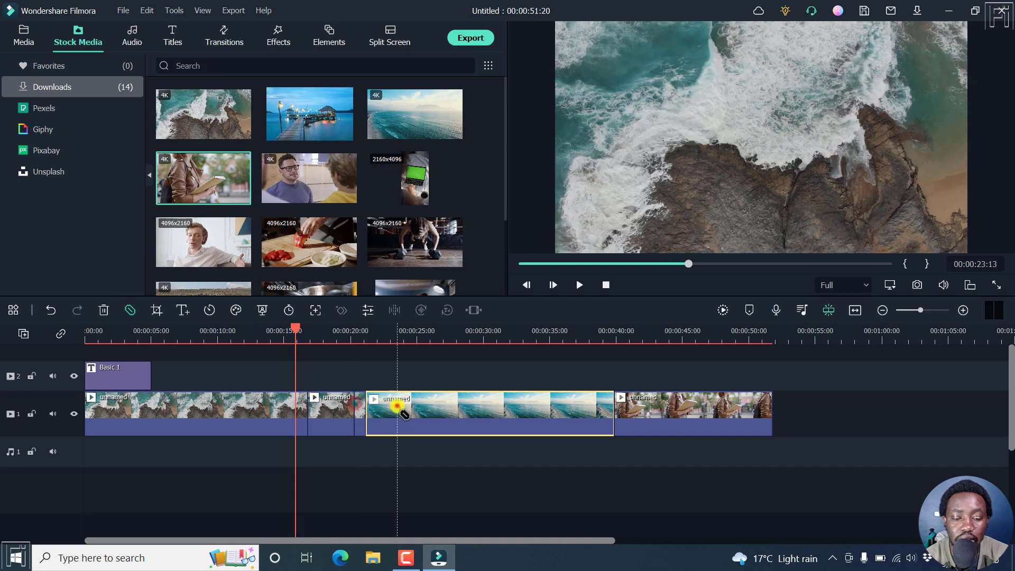
left_click(397, 405)
left_click(485, 404)
left_click(556, 404)
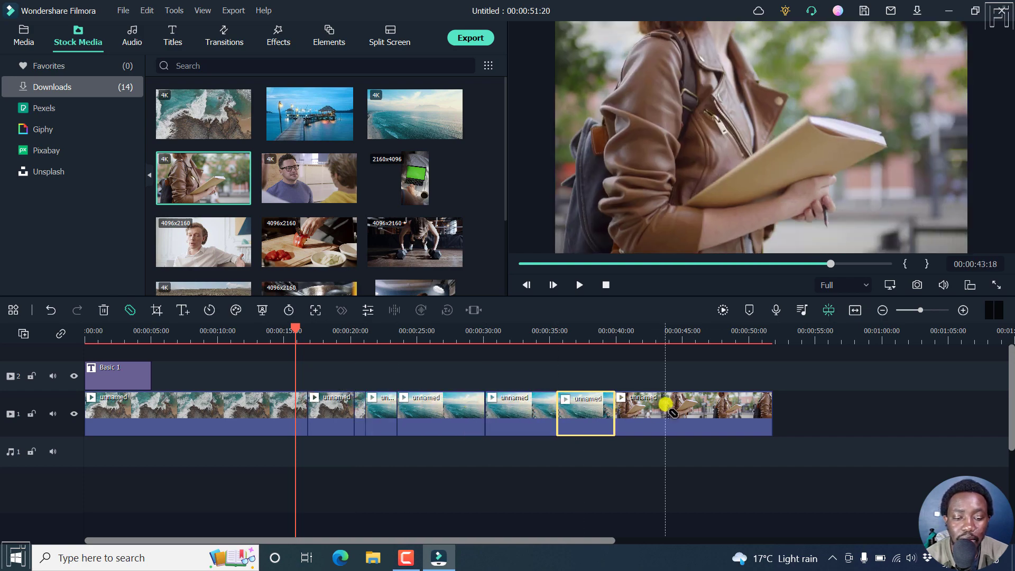
Step: Return to Select Mode, select the second split piece, and re-enable timeline snapping
left_click(129, 313)
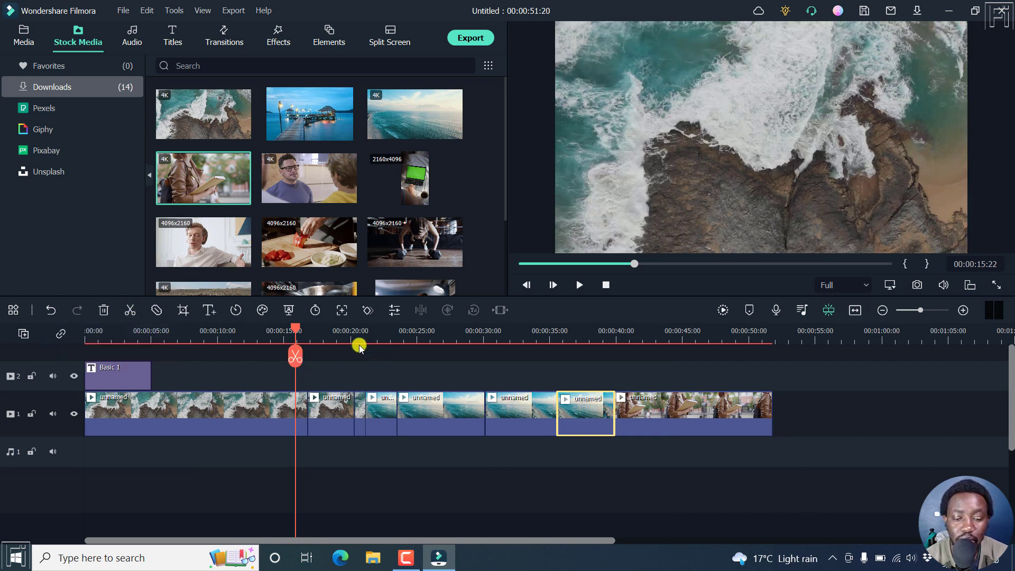
left_click(333, 408)
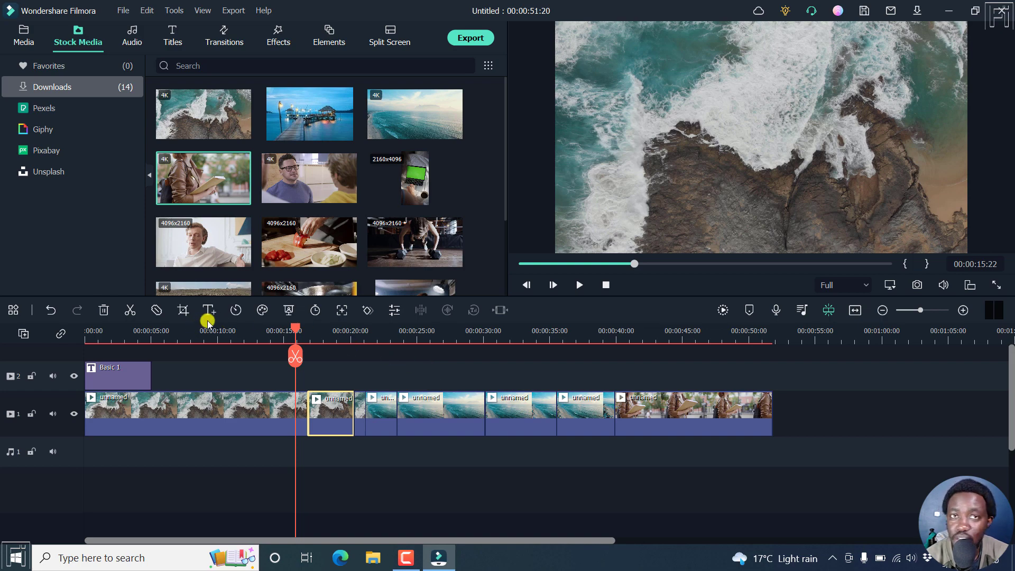
left_click(828, 312)
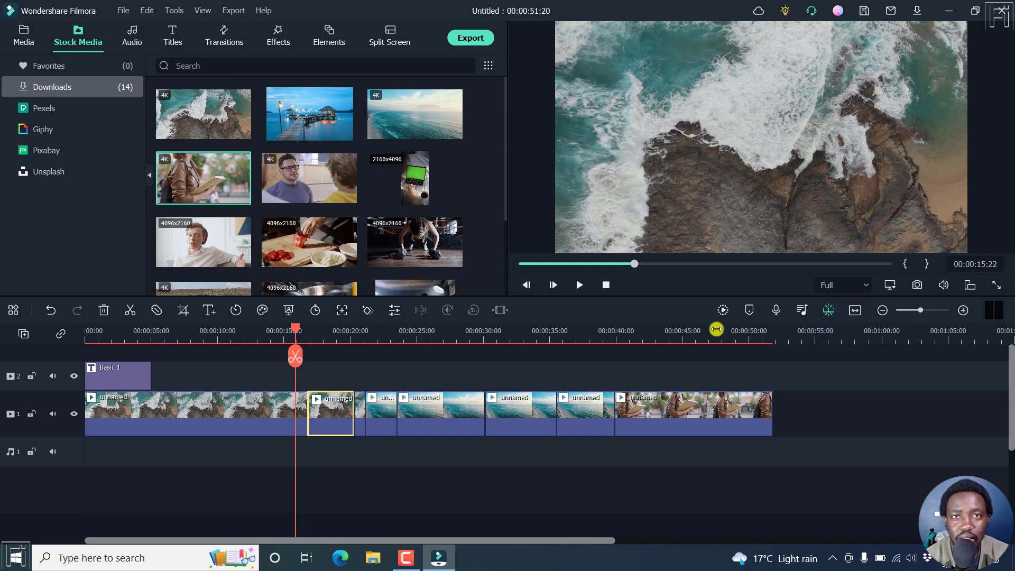